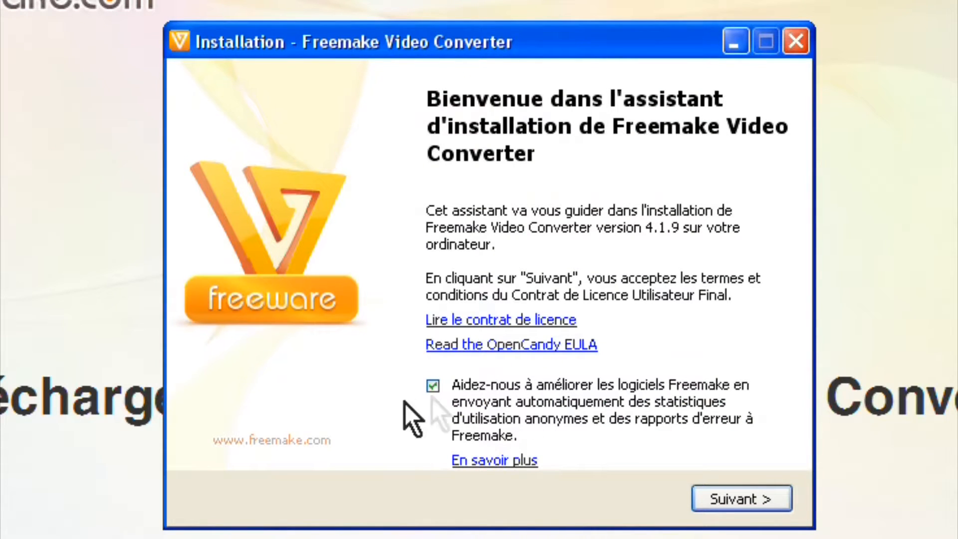
# Start the Freemake Video Converter installation and decline the Lucky Bright add-on through its custom (advanced) option.
pyautogui.click(734, 495)
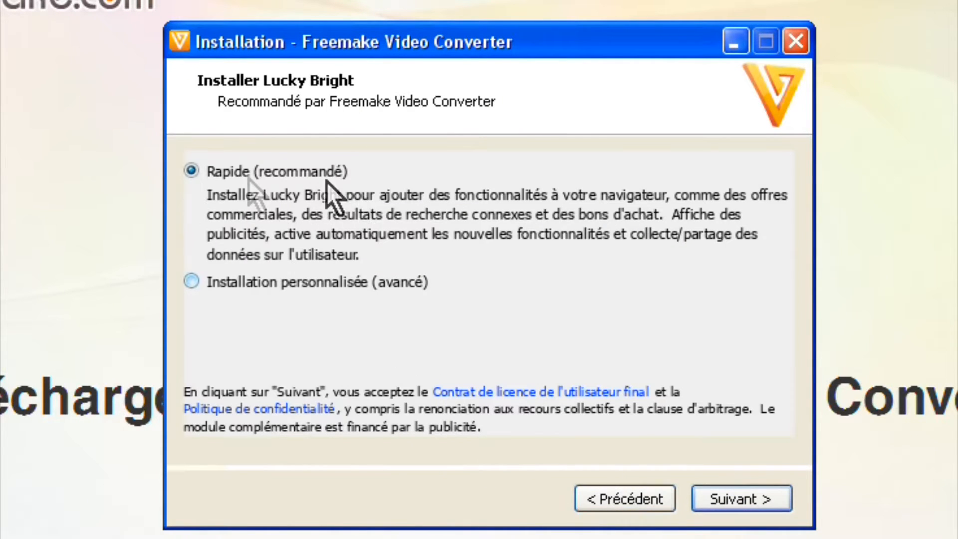
pyautogui.click(190, 281)
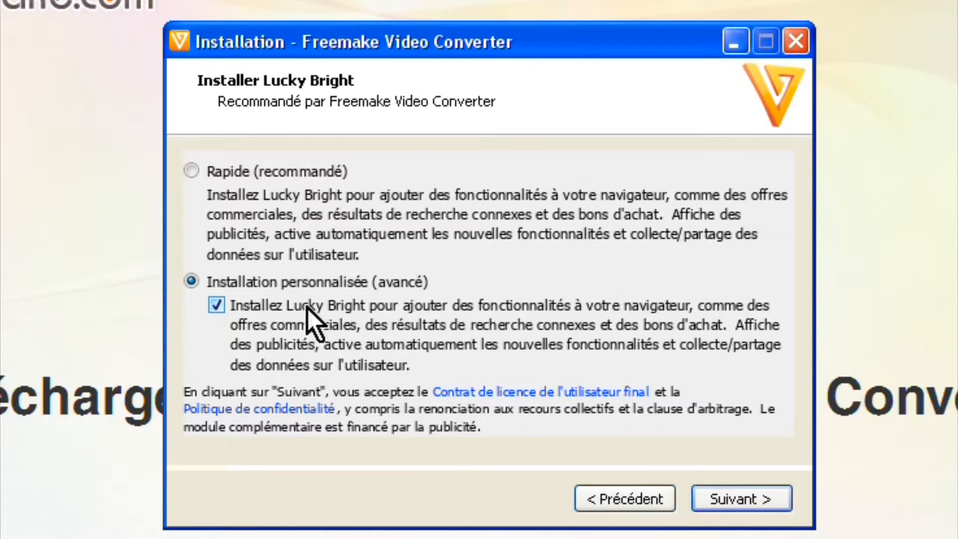
pyautogui.click(217, 305)
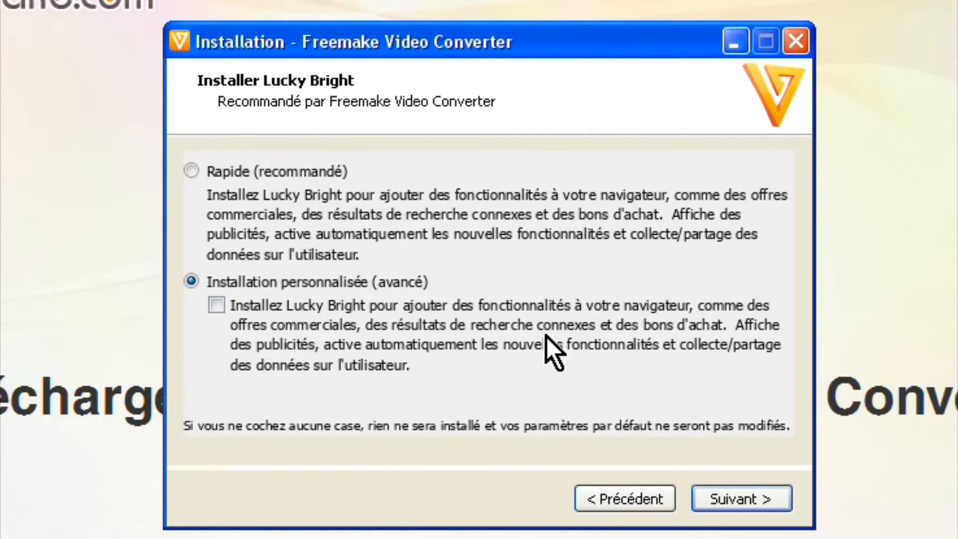
pyautogui.click(746, 496)
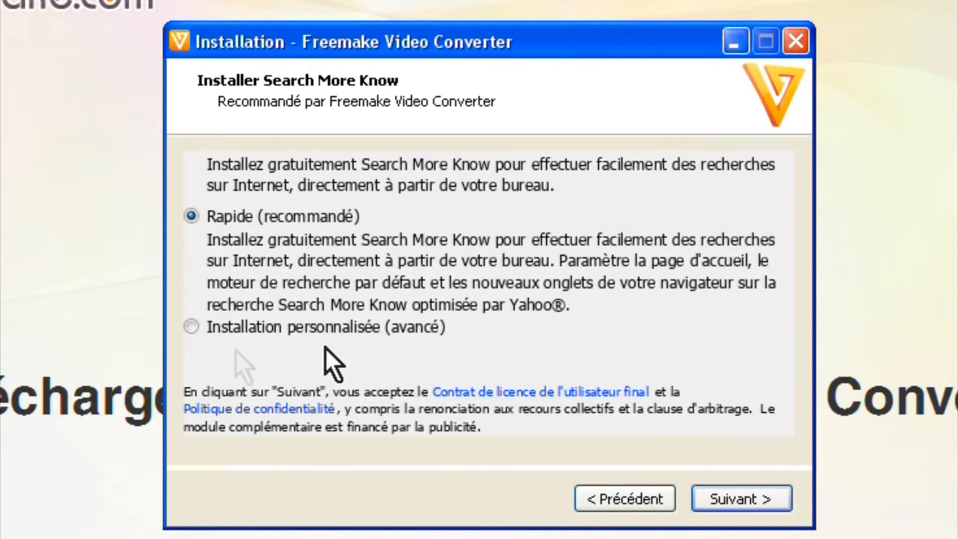
# Decline the Search More Know add-on through its custom (advanced) option and continue past the TuneUp Utilities offer.
pyautogui.click(191, 327)
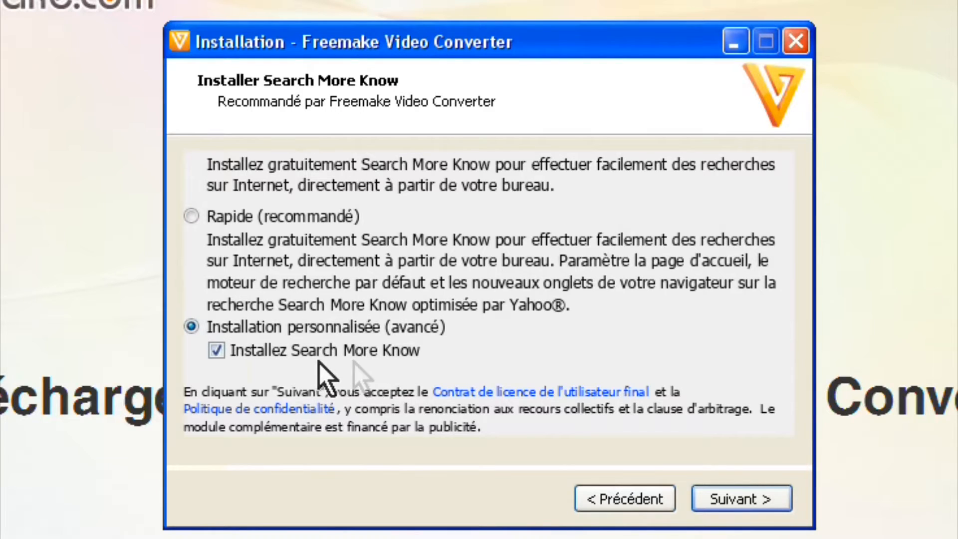
pyautogui.click(218, 350)
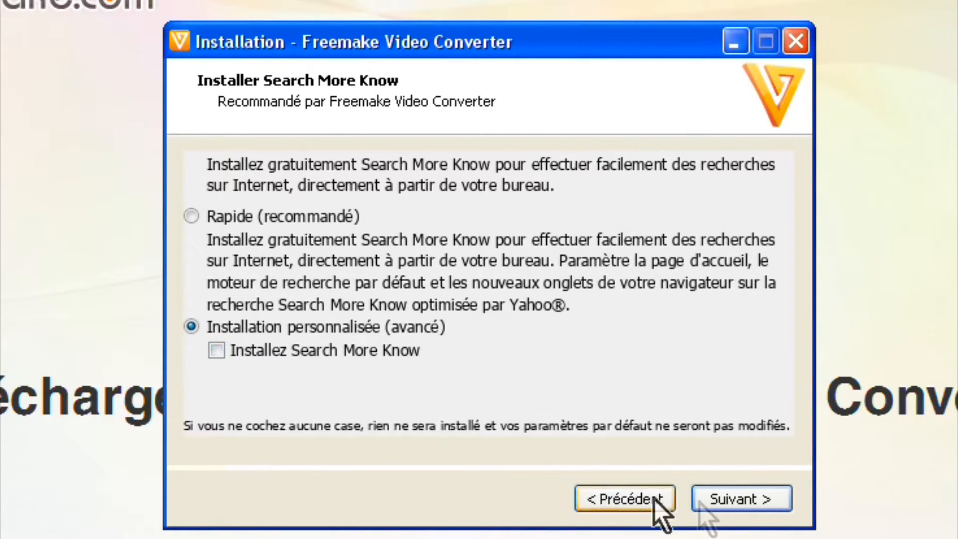
pyautogui.click(734, 502)
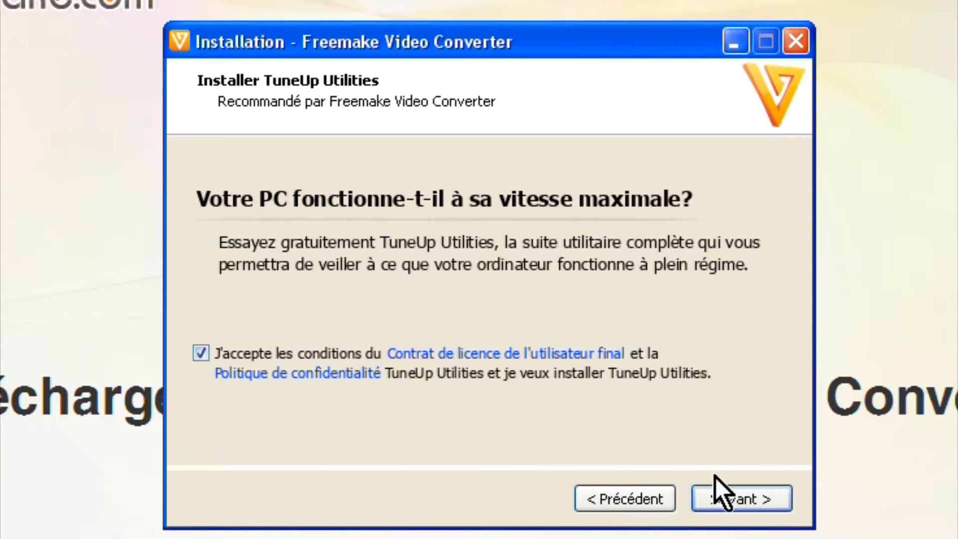
pyautogui.click(723, 497)
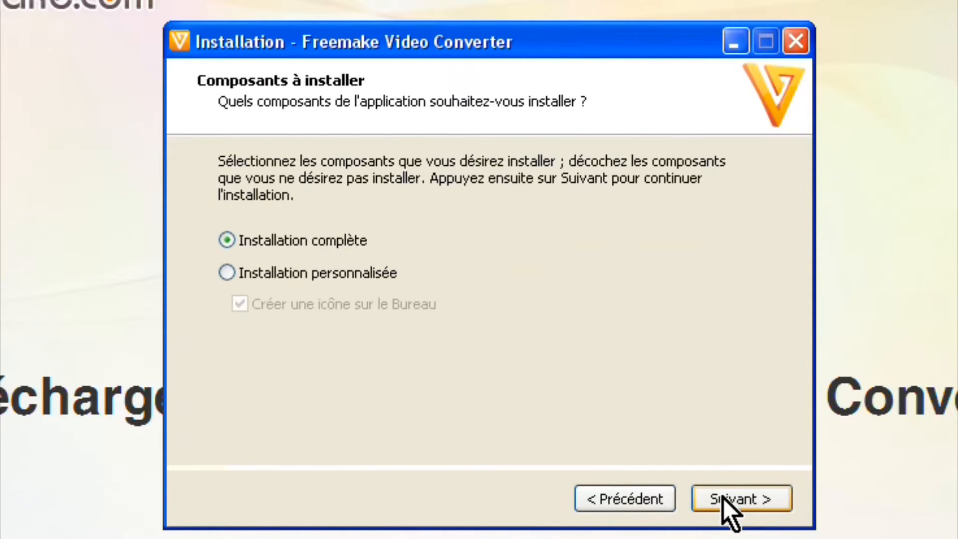
# Choose a custom installation with a desktop icon and install into C:\Program Files\Freemake.
pyautogui.click(226, 273)
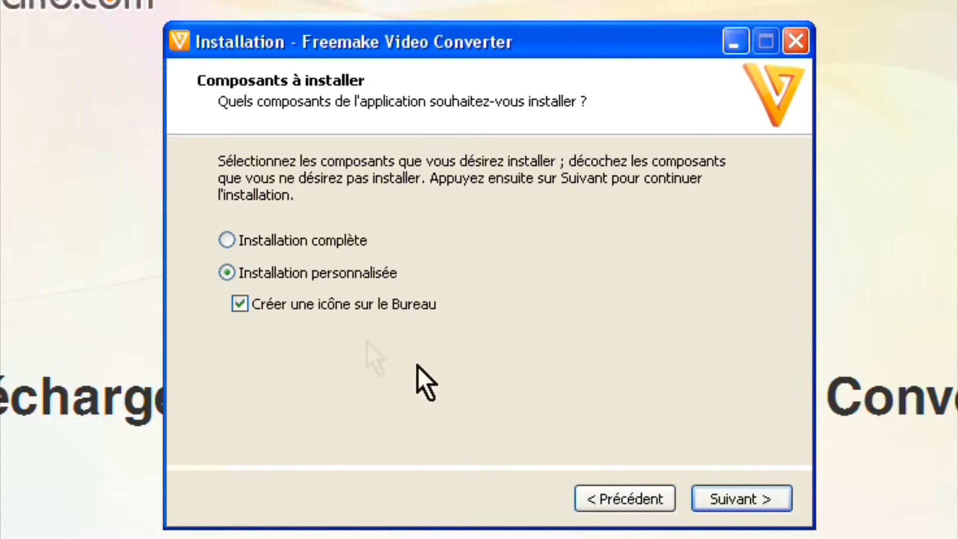
pyautogui.click(735, 495)
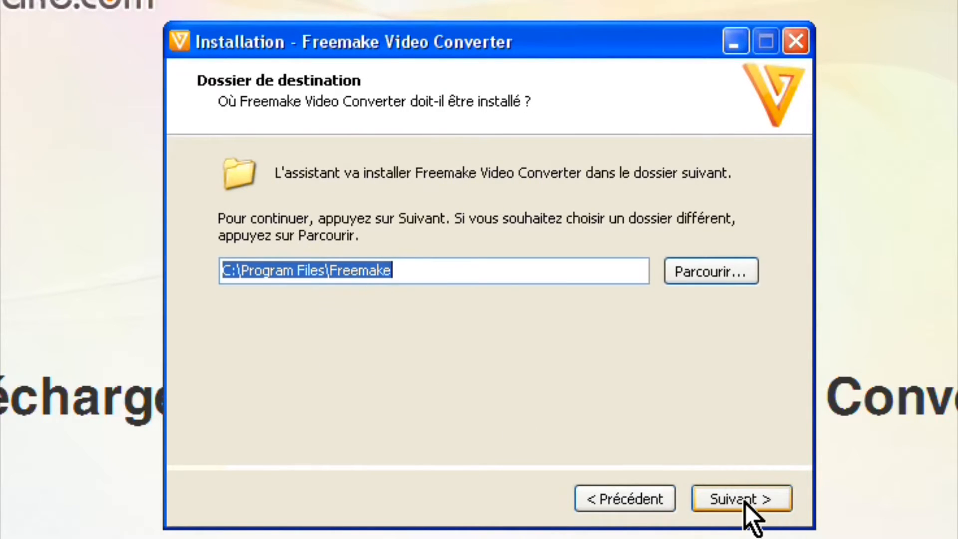
pyautogui.click(742, 499)
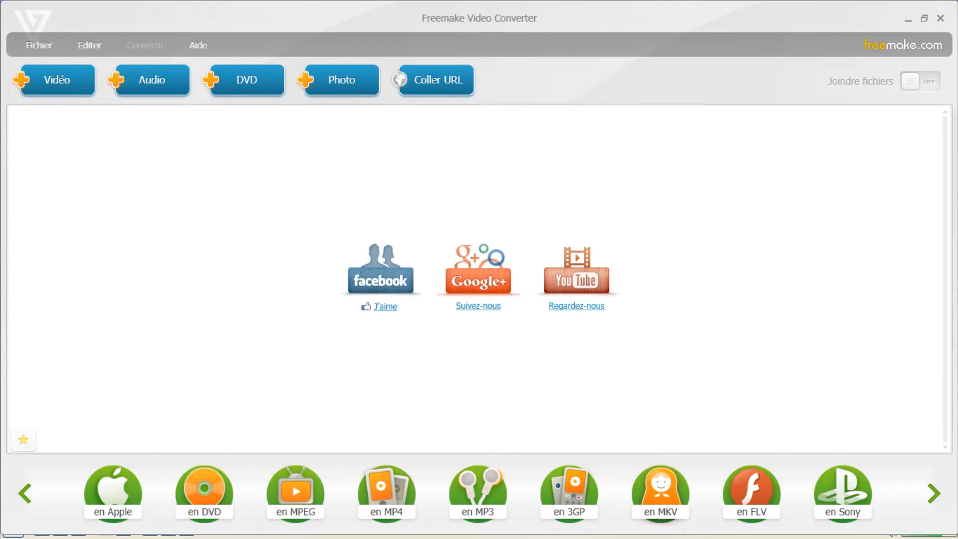
# Add the video VID00027.mp4 from the Freemakevidéo folder to the conversion list.
pyautogui.click(57, 80)
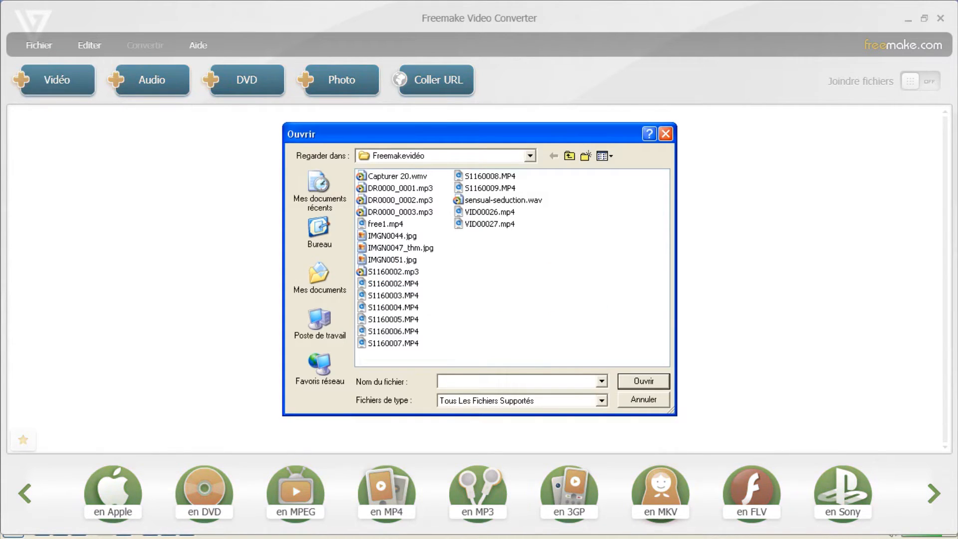
pyautogui.click(489, 224)
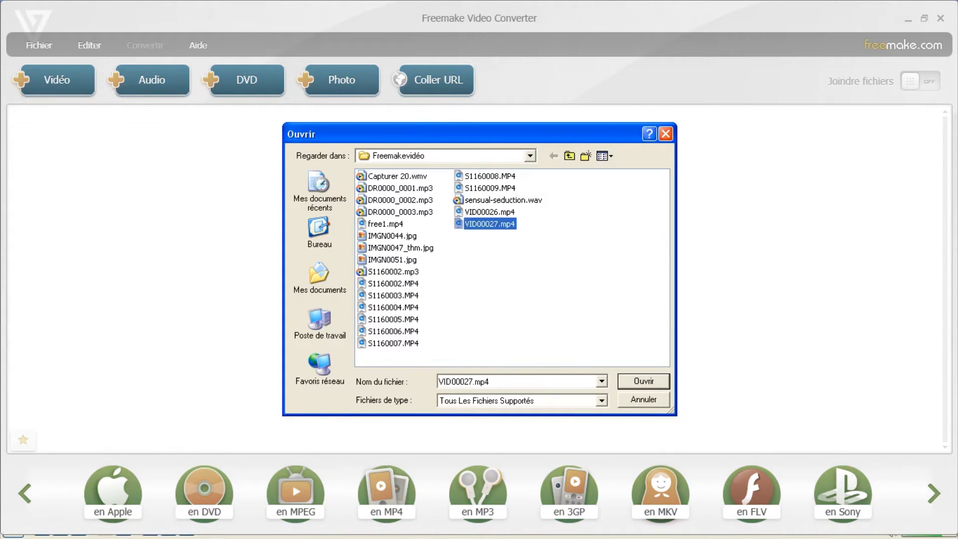
pyautogui.press('Return')
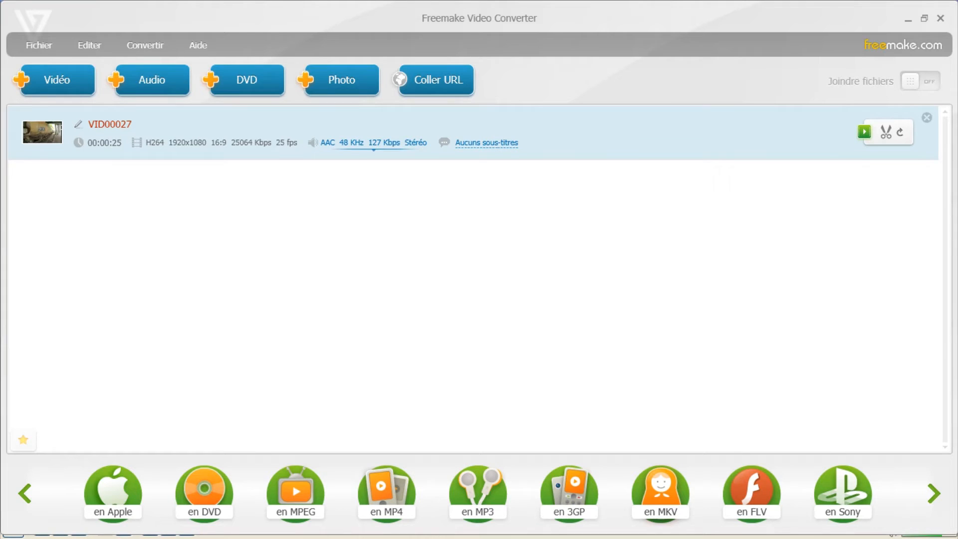
# Replace the audio track of VID00027 with the external file sensual-seduction.wav.
pyautogui.click(373, 142)
pyautogui.click(336, 193)
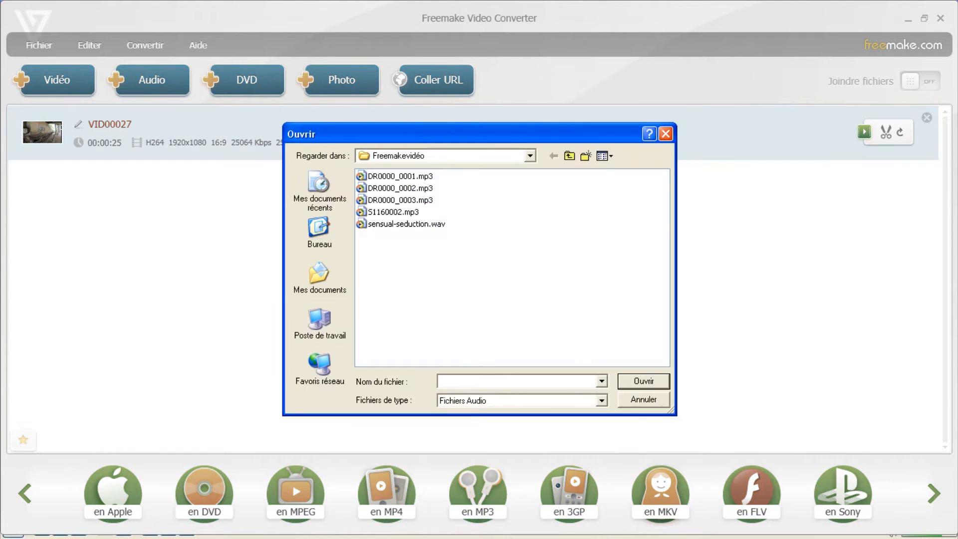
pyautogui.click(406, 224)
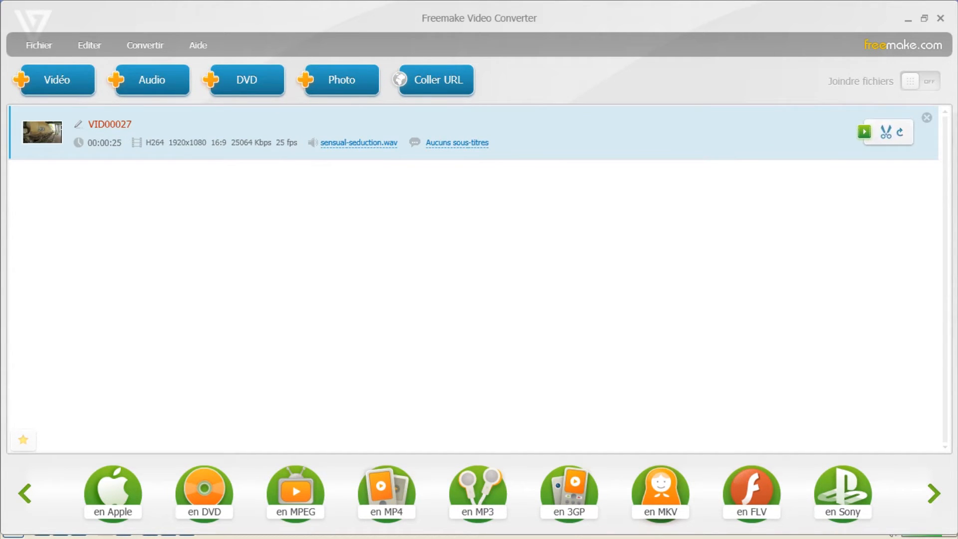
# Cut the section between about 00:00:07 and 00:00:09 out of VID00027 and accept the edit.
pyautogui.click(885, 132)
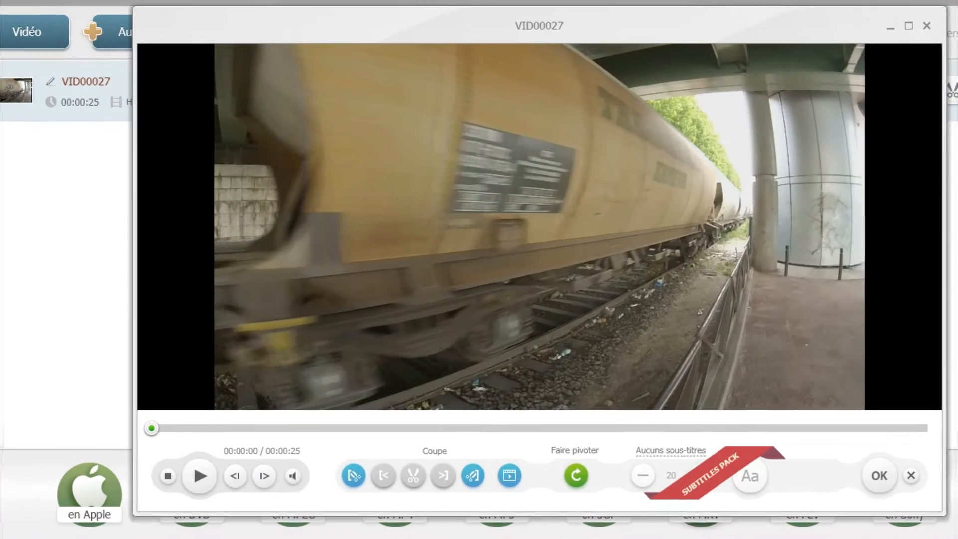
pyautogui.moveTo(168, 434); pyautogui.dragTo(399, 420)
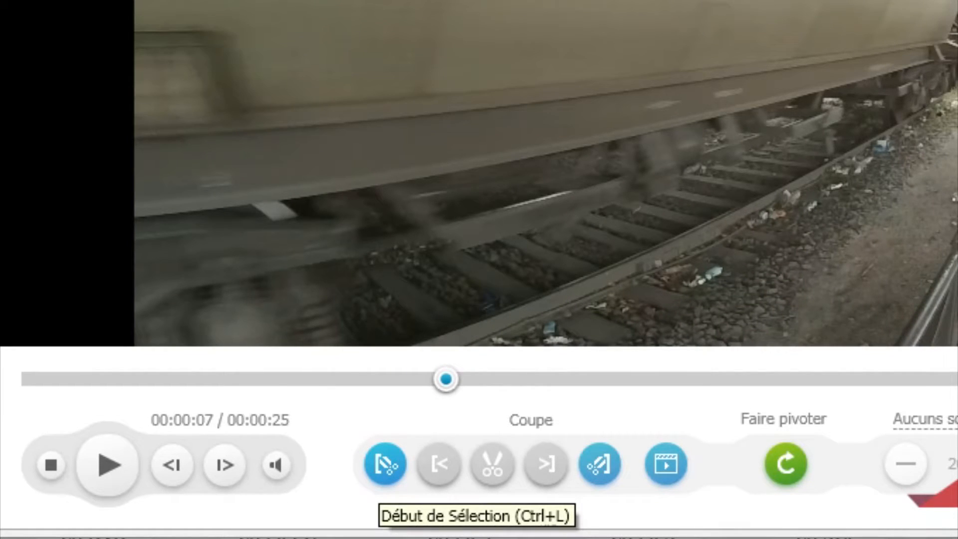
pyautogui.moveTo(445, 379); pyautogui.dragTo(416, 379)
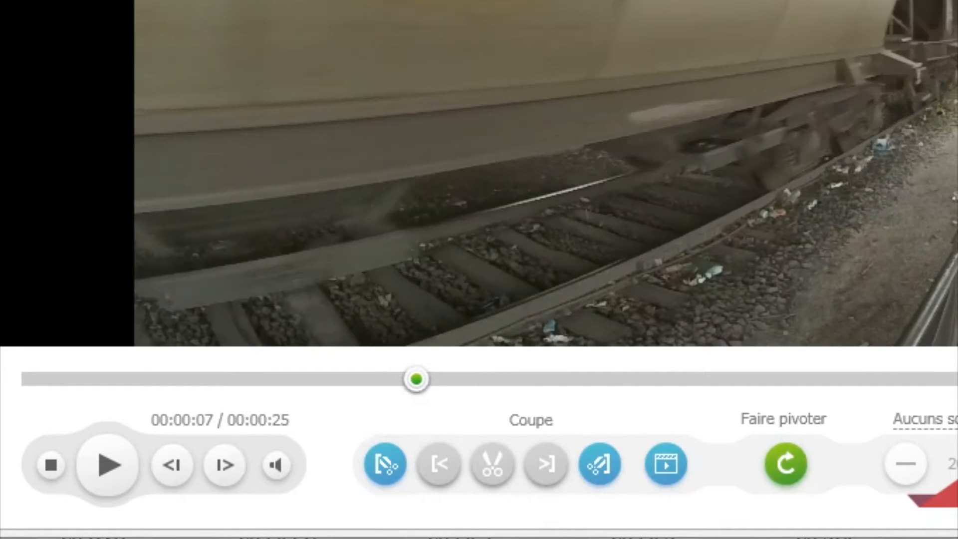
pyautogui.click(385, 464)
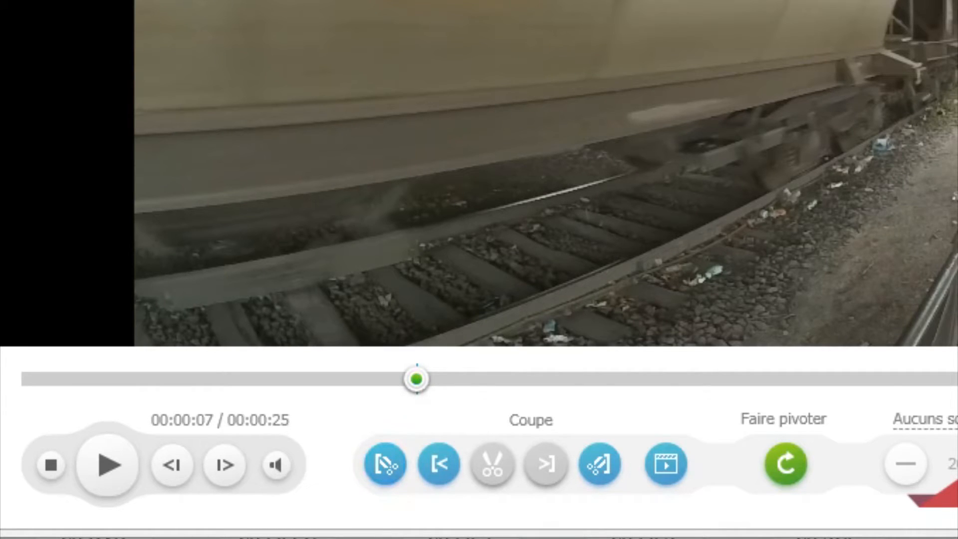
pyautogui.moveTo(416, 378); pyautogui.dragTo(520, 379)
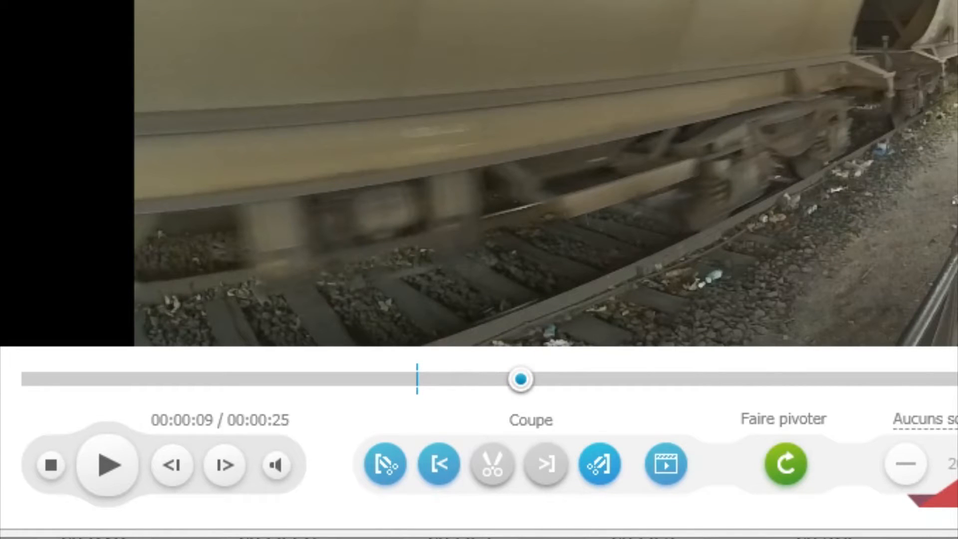
pyautogui.click(600, 463)
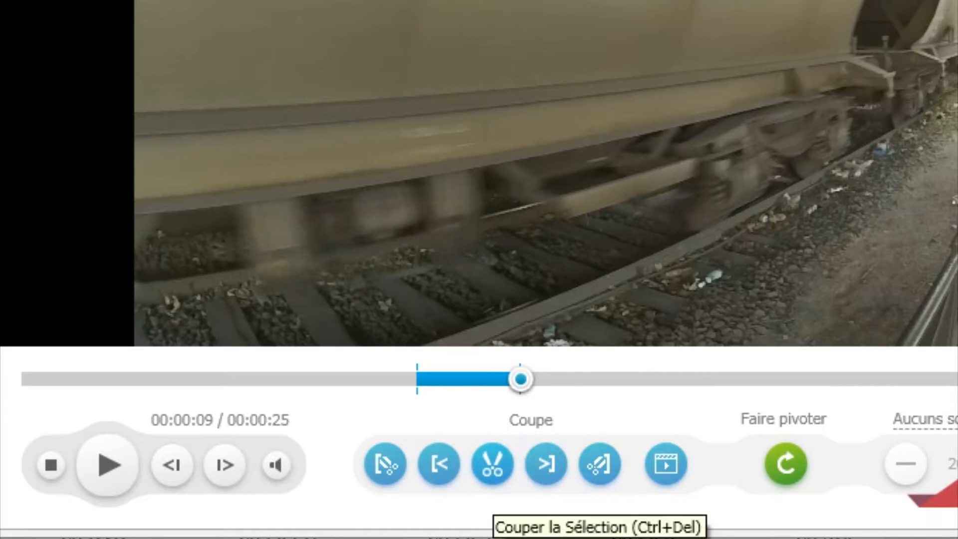
pyautogui.hotkey('ctrl', 'Delete')
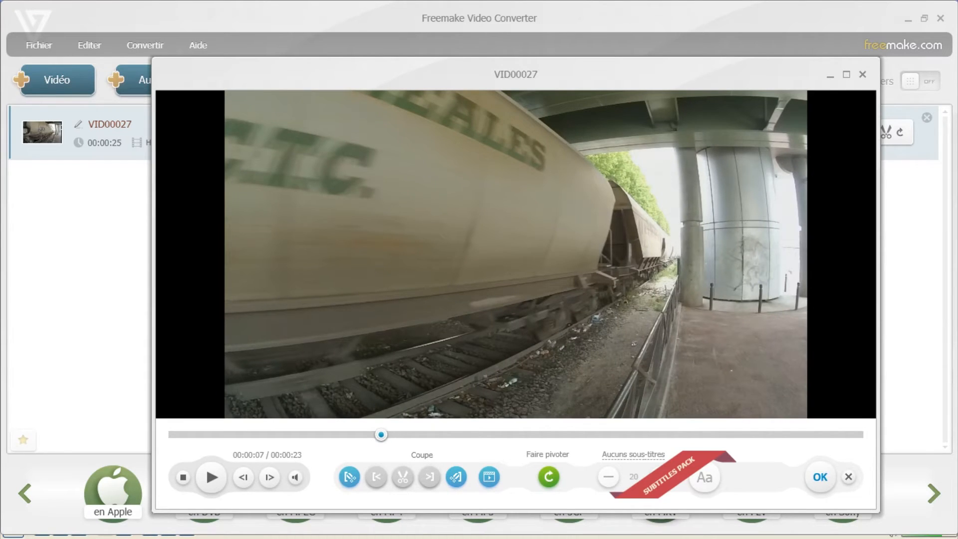
pyautogui.press('Return')
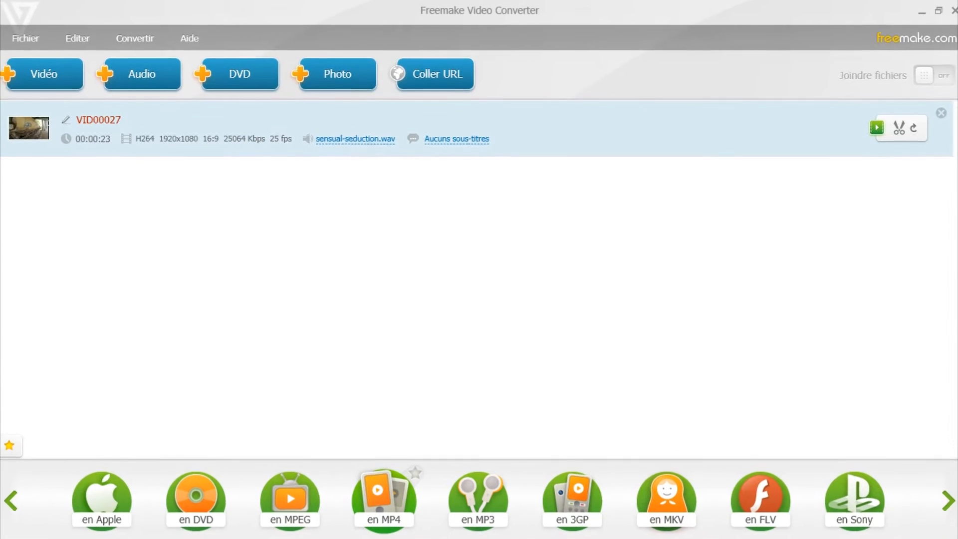
# Set up an MP4 output named VID00027.mp4 in the Freemakevidéo folder with two-pass (slow) encoding, and close the output settings.
pyautogui.click(384, 498)
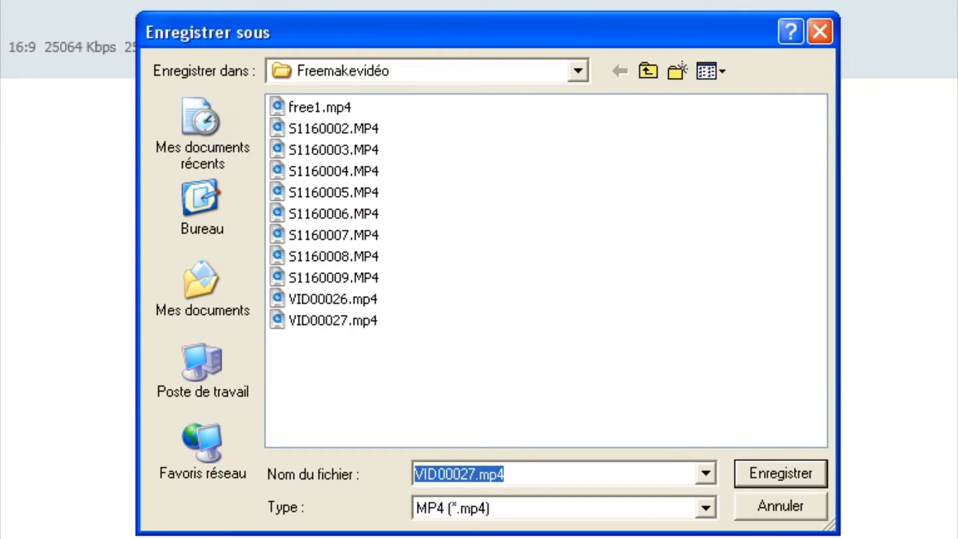
pyautogui.press('Return')
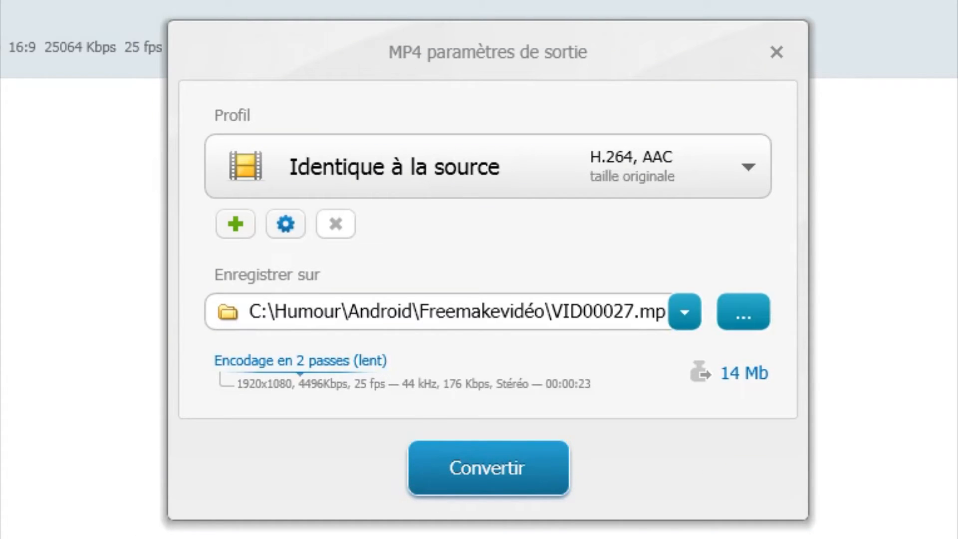
pyautogui.click(300, 360)
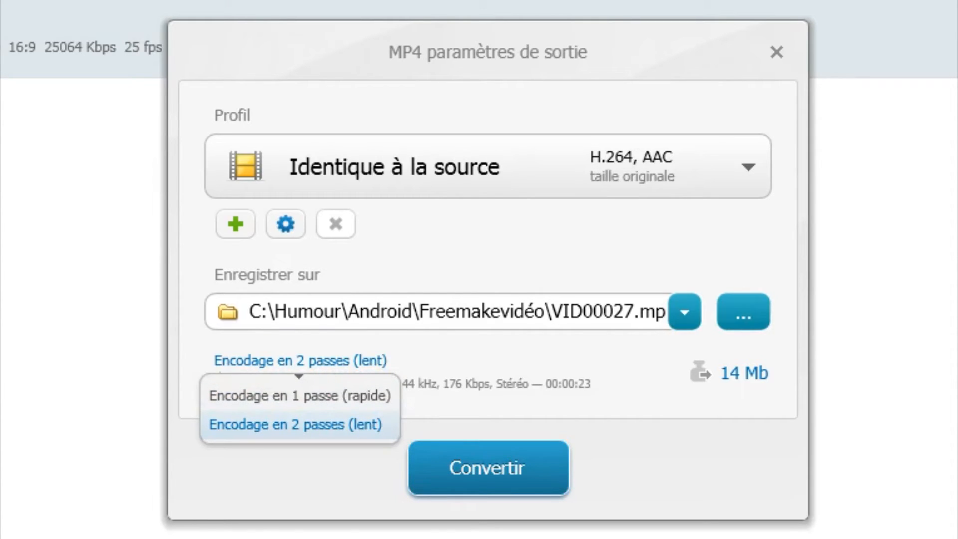
pyautogui.click(295, 424)
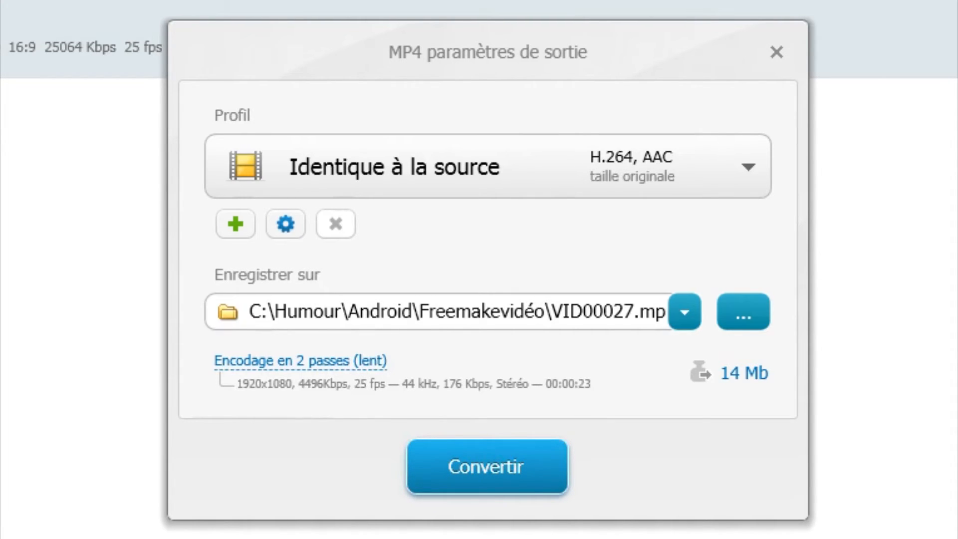
pyautogui.click(777, 52)
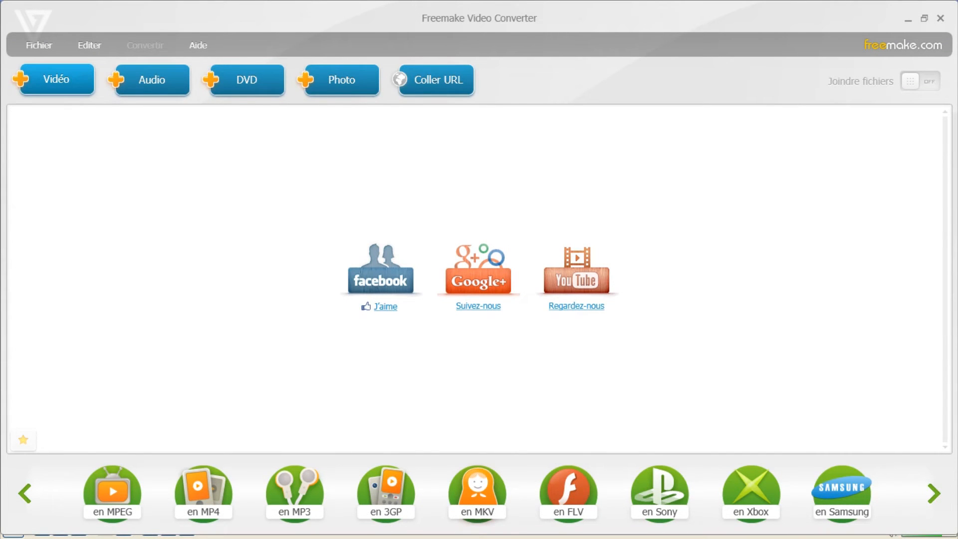
# Add the videos VID00026.mp4 and VID00027.mp4 to the list and open the transition option of the joined files.
pyautogui.click(56, 80)
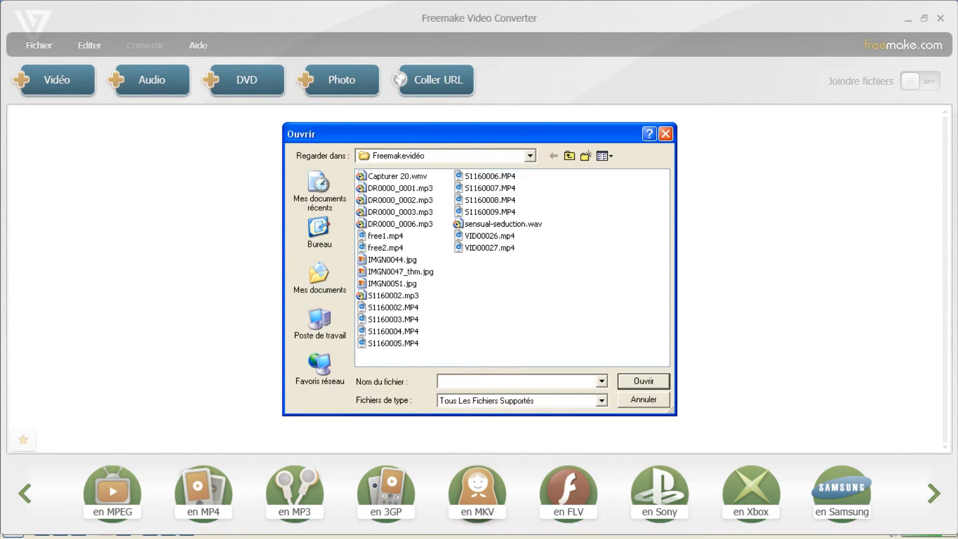
pyautogui.click(488, 235)
pyautogui.press('Return')
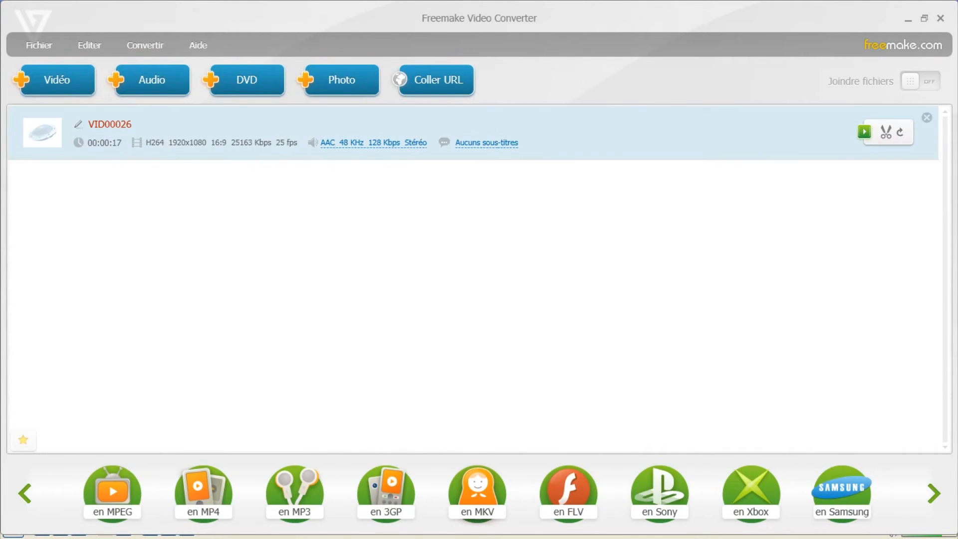
pyautogui.click(57, 80)
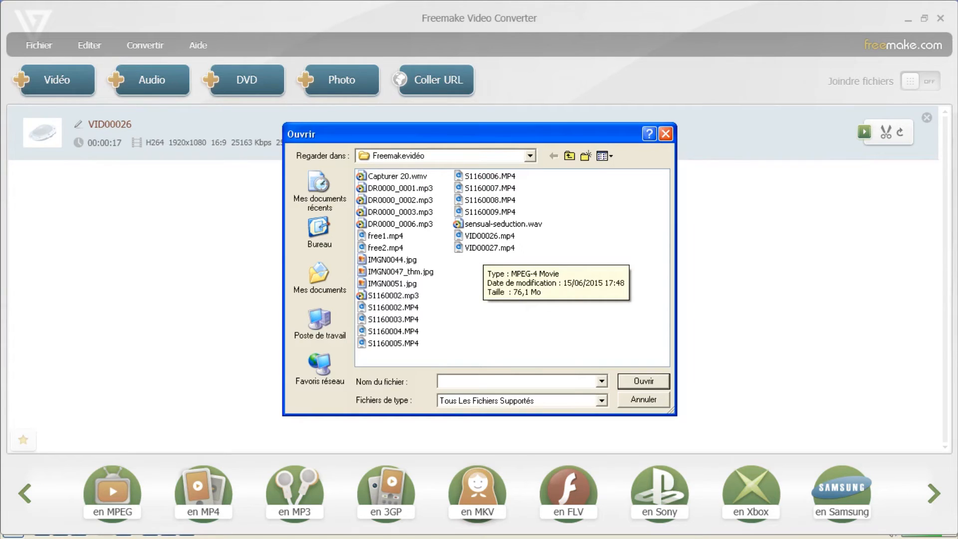
pyautogui.click(483, 247)
pyautogui.press('Return')
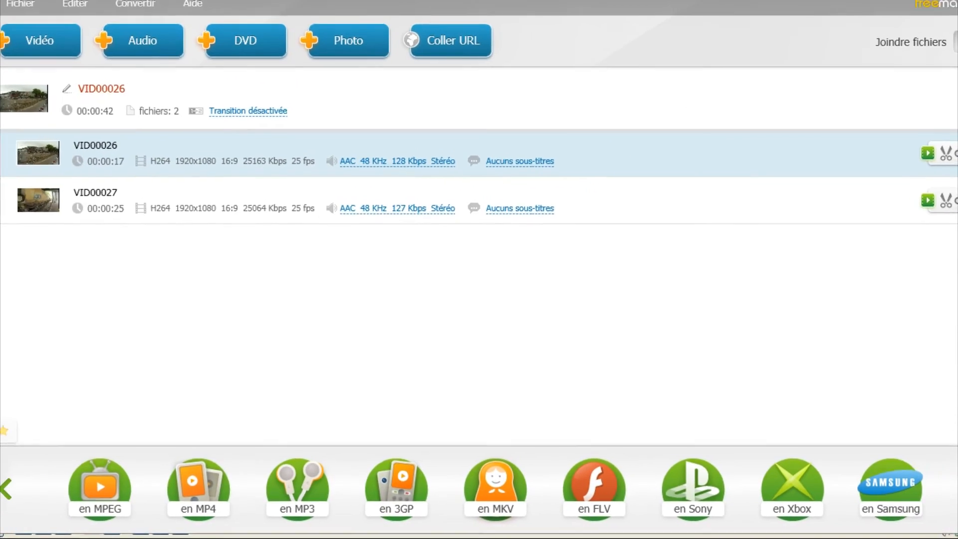
pyautogui.click(248, 110)
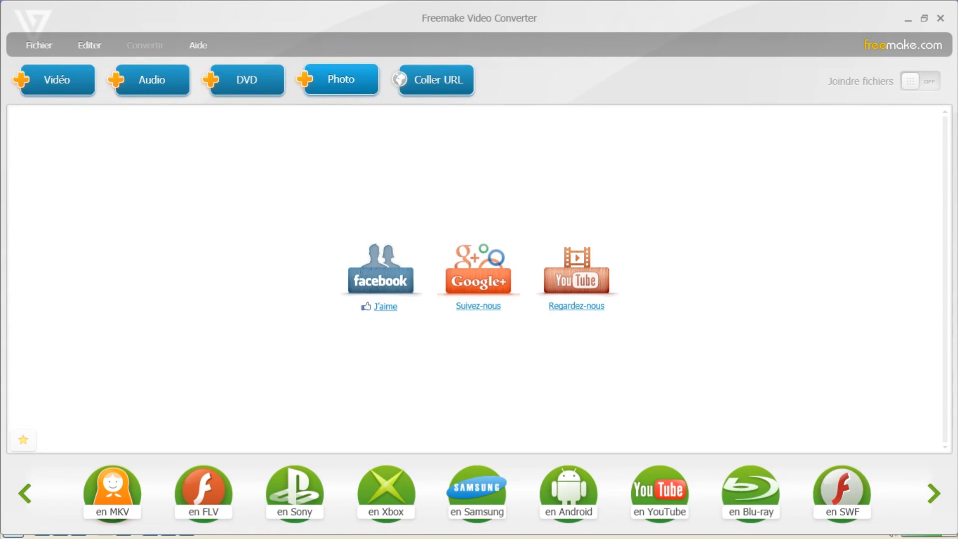
# Create a slideshow from the photos DSCF0002.JPG and DSCF0009.JPG in the folder 11 octo 2014 leria.
pyautogui.click(341, 79)
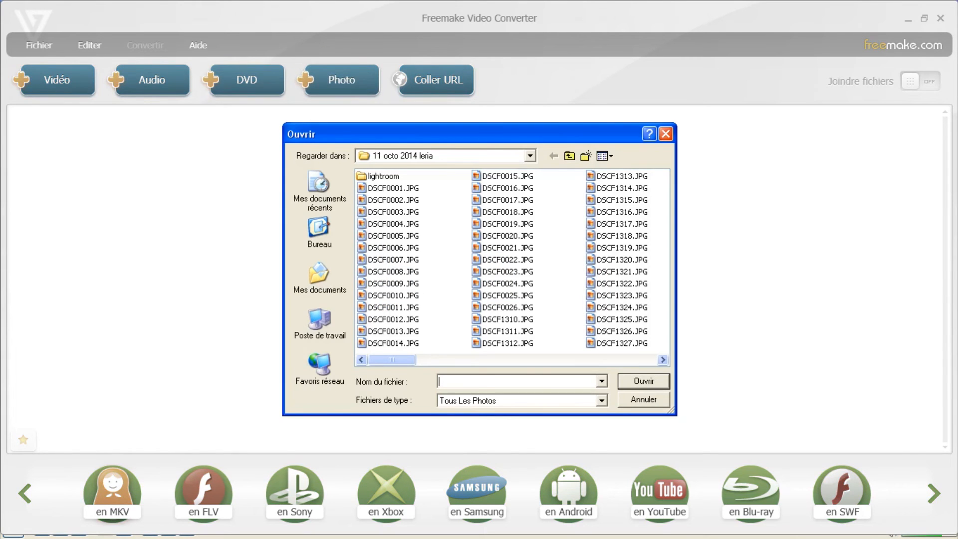
pyautogui.click(393, 200)
pyautogui.press('Return')
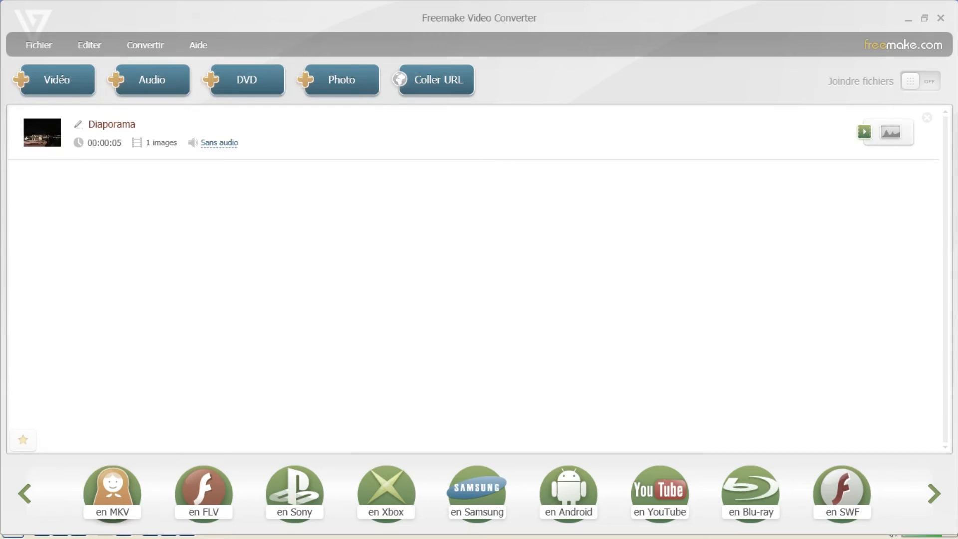
pyautogui.click(341, 79)
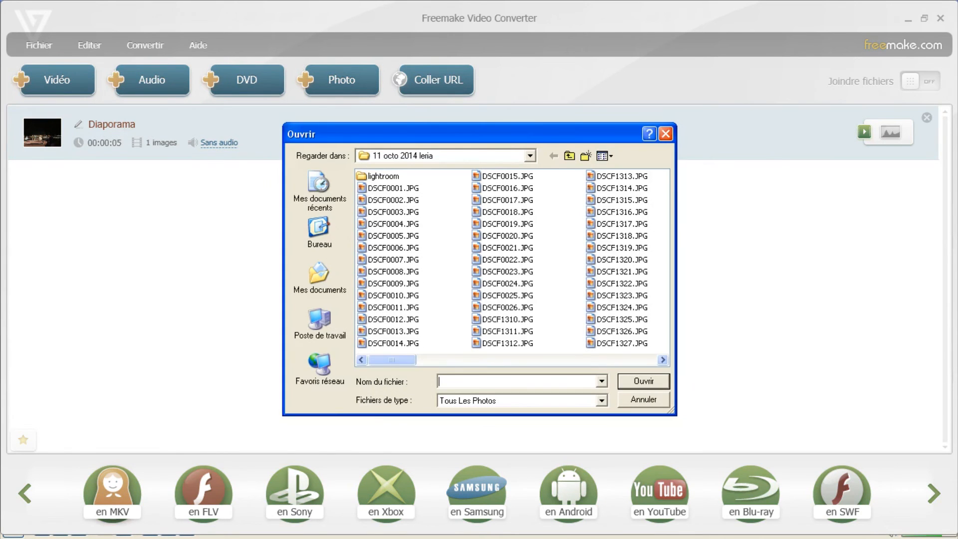
pyautogui.click(393, 284)
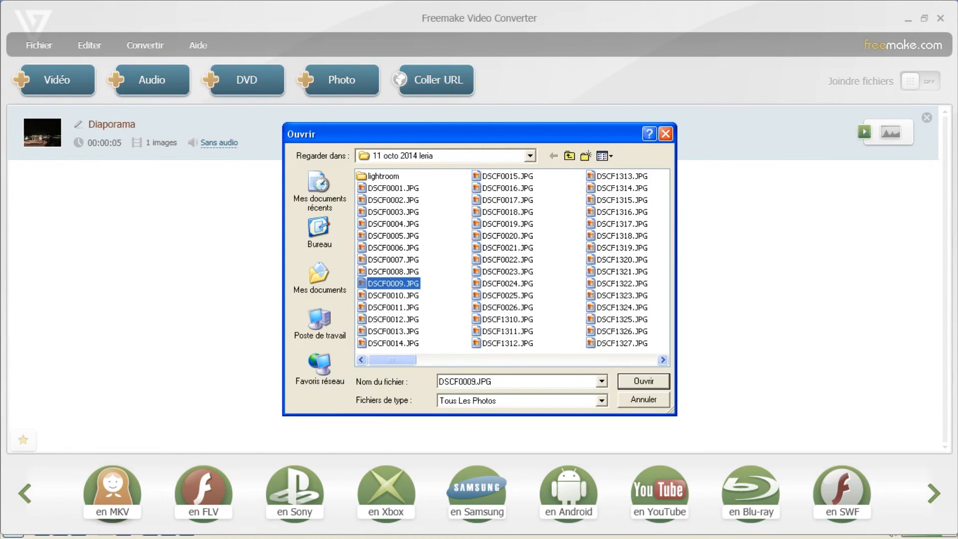
pyautogui.press('Return')
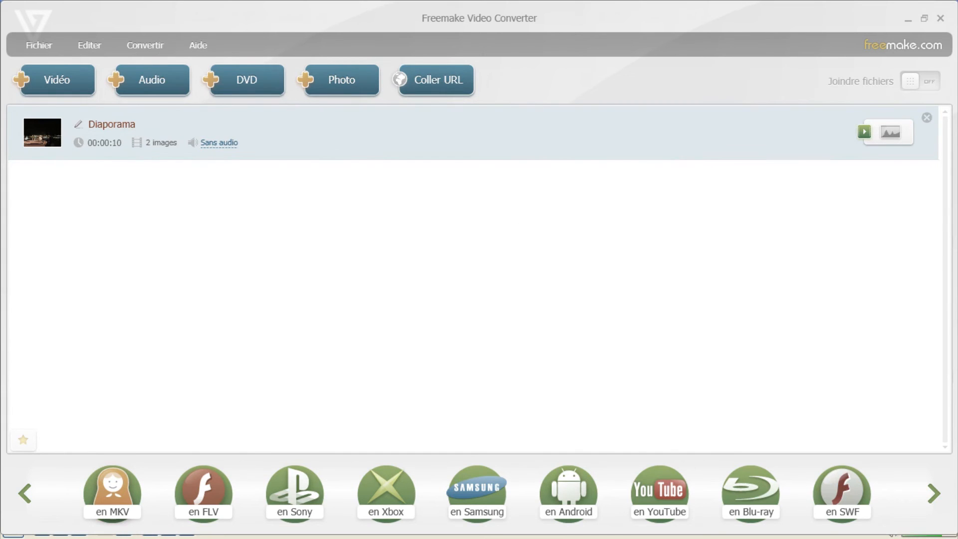